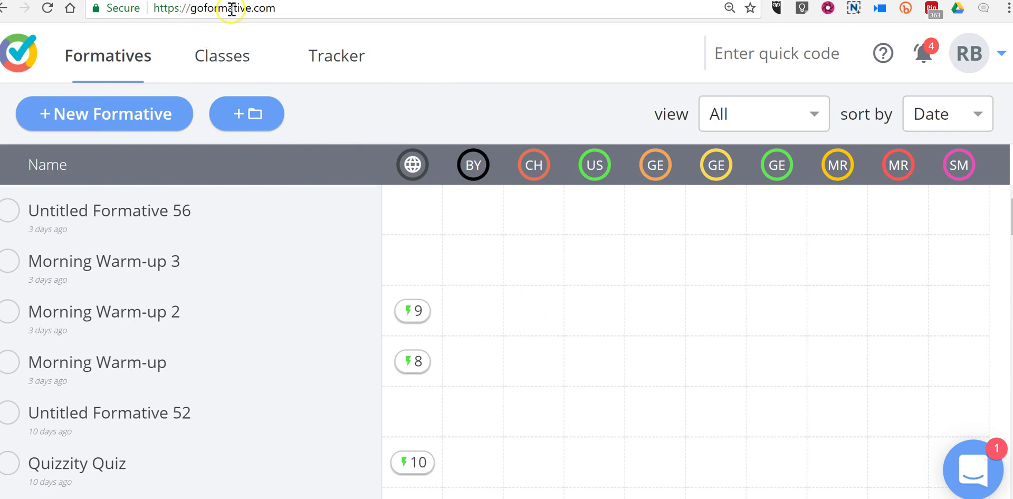
- Create a new formative titled 'Labeling' and display the content and question types to add
click(106, 108)
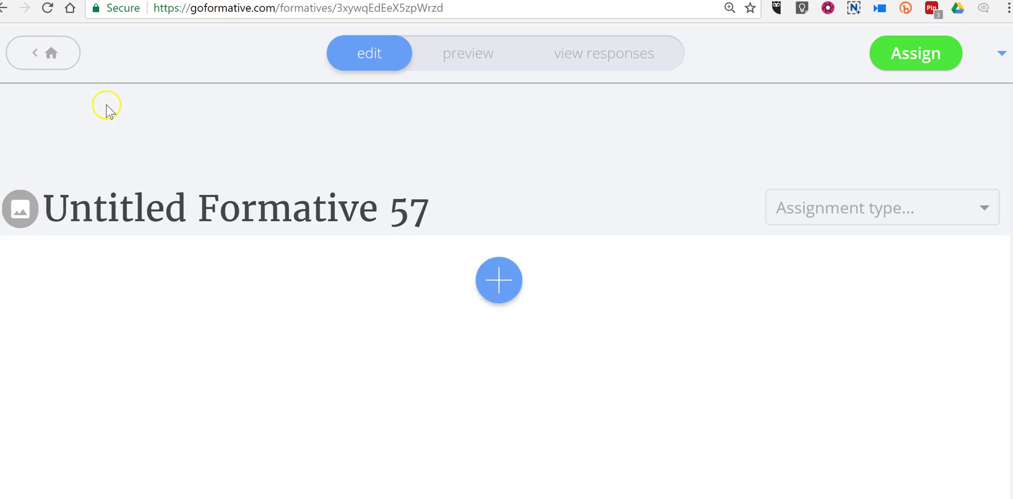
click(429, 207)
drag(429, 207, 135, 215)
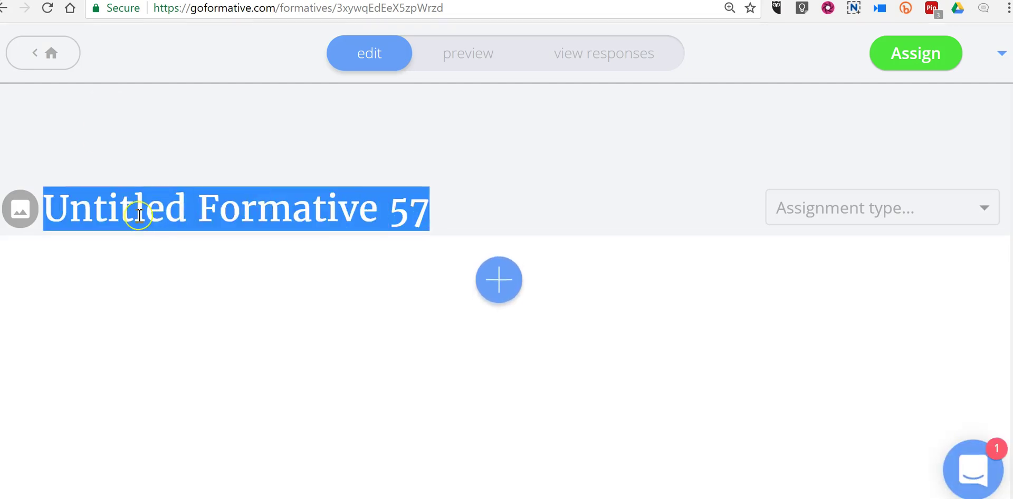
text(Labeling)
click(322, 306)
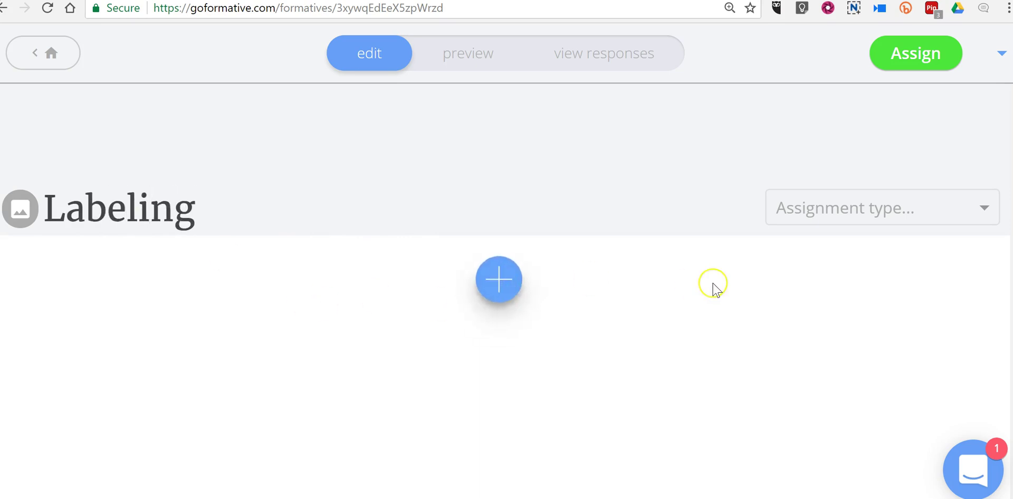
click(501, 299)
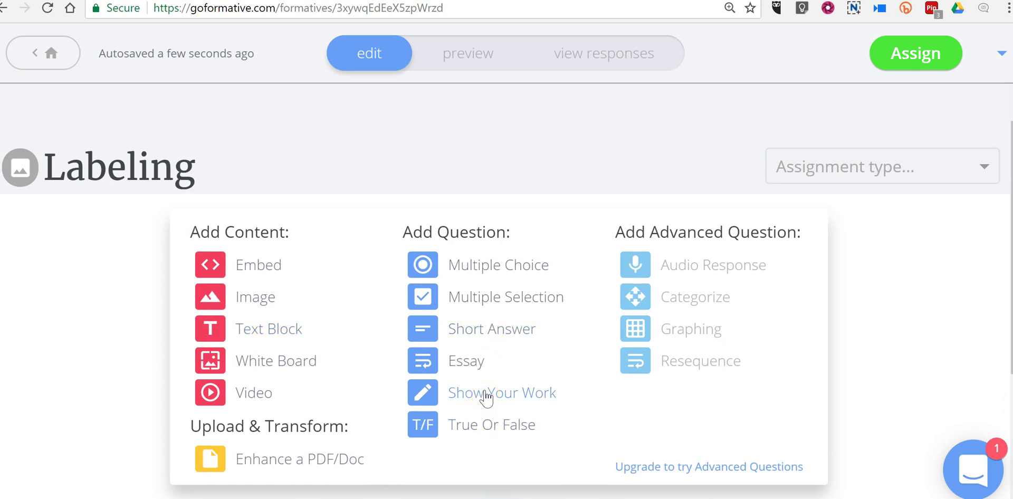
- Add a Show Your Work question with the prompt 'Label the amoeba'
click(486, 399)
scroll(402, 406, down, 2)
click(269, 238)
text(Label the )
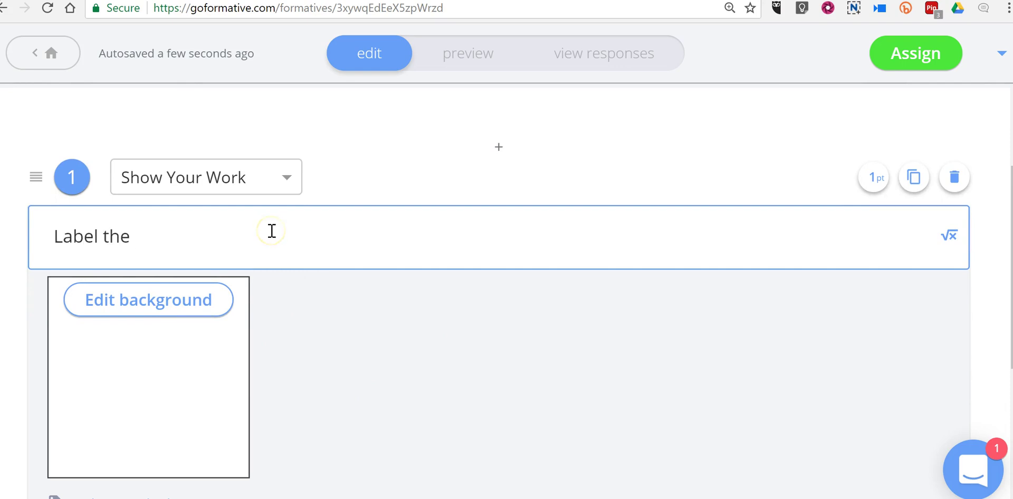
text(amo)
text(eba)
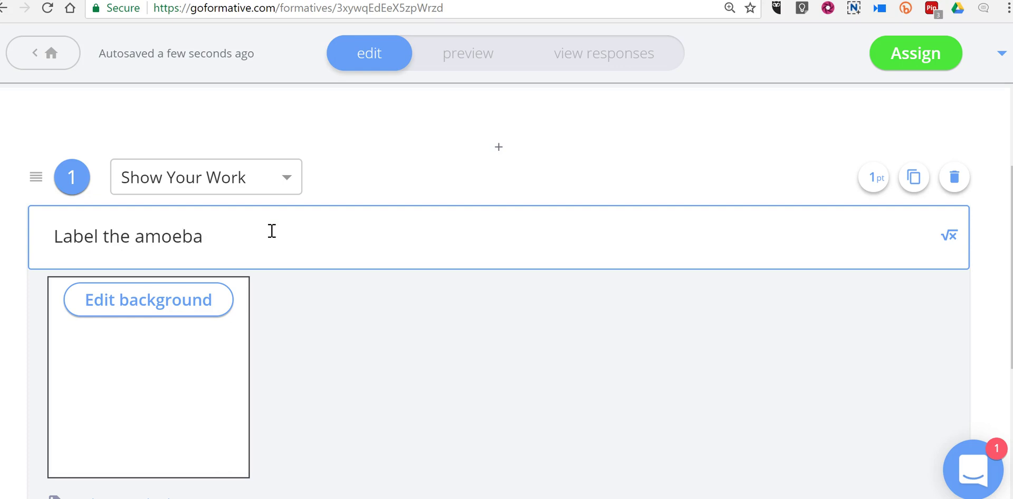
click(166, 315)
- Set the amoeba image file from the Desktop as the question's drawing background
click(161, 302)
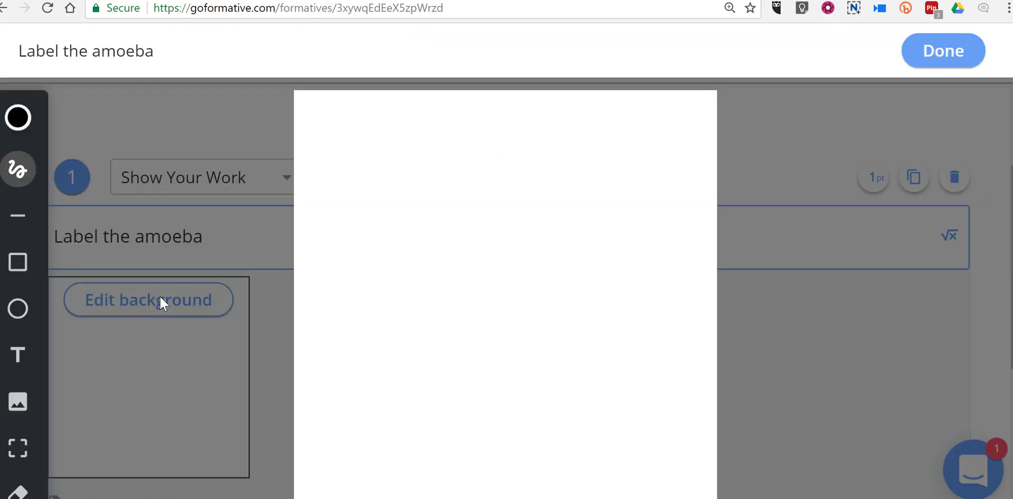
click(440, 312)
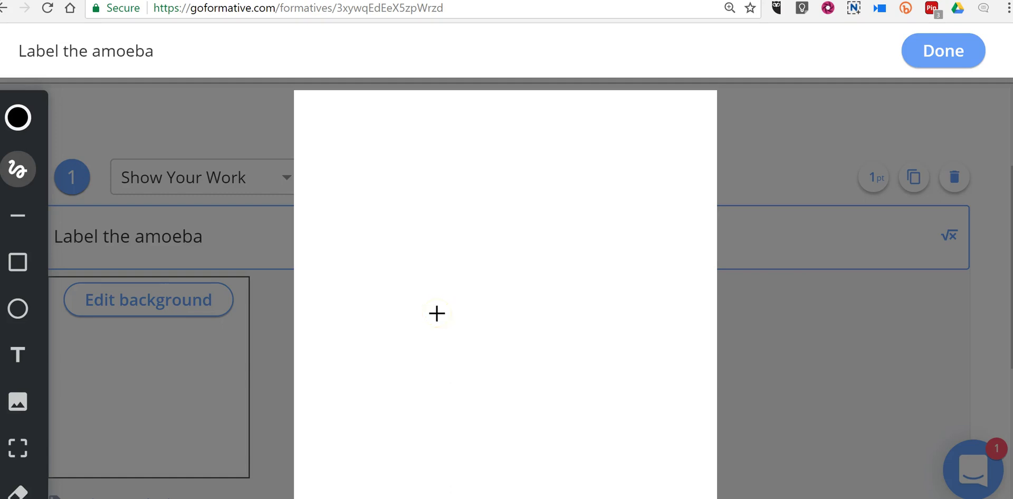
click(19, 407)
click(8, 169)
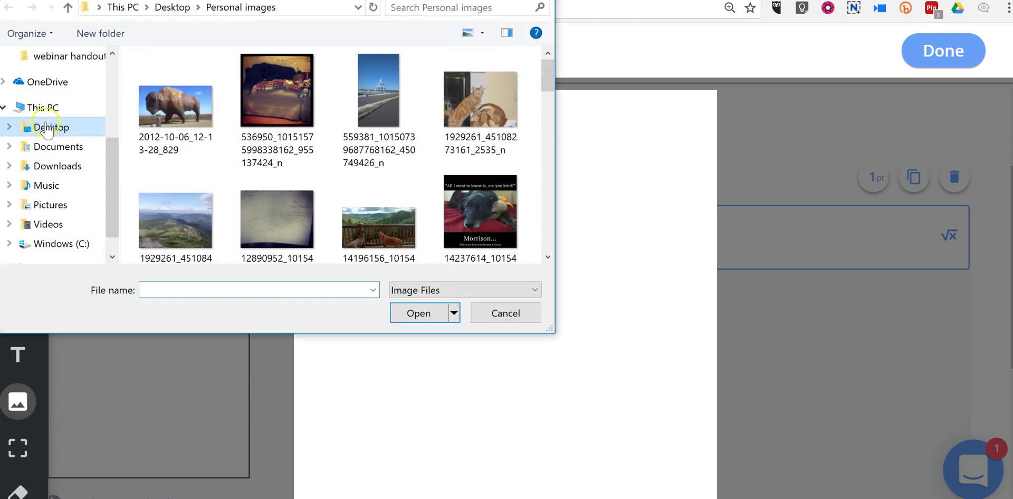
click(46, 130)
click(405, 231)
click(419, 313)
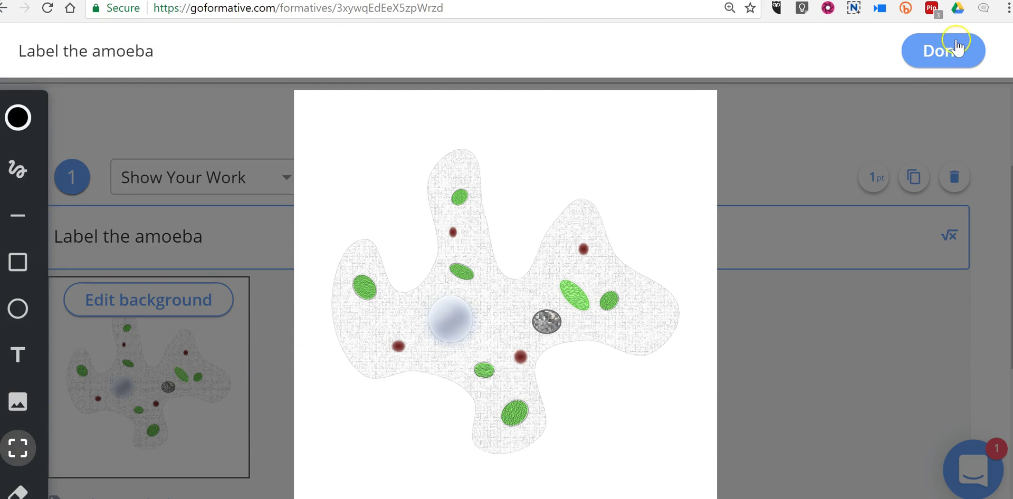
click(943, 58)
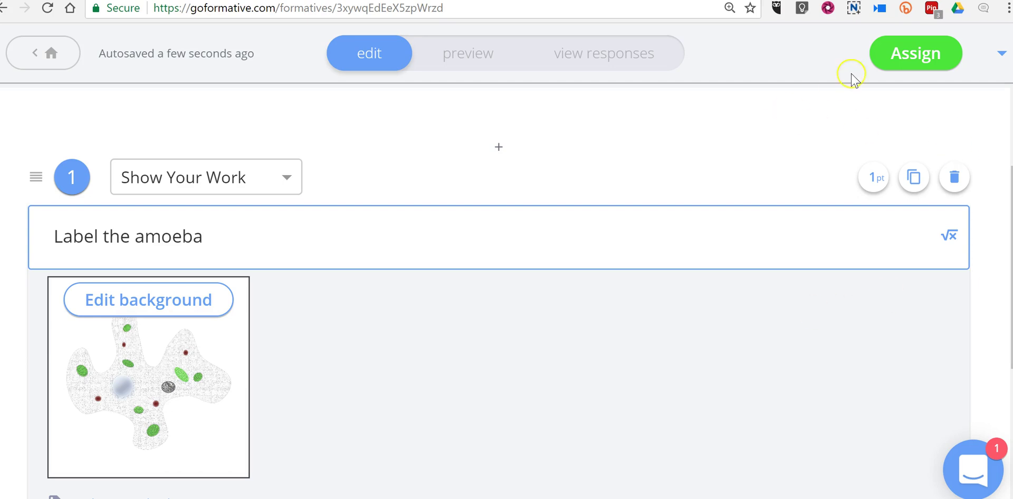
- Assign the Labeling formative to Guest Students and publish it
click(918, 57)
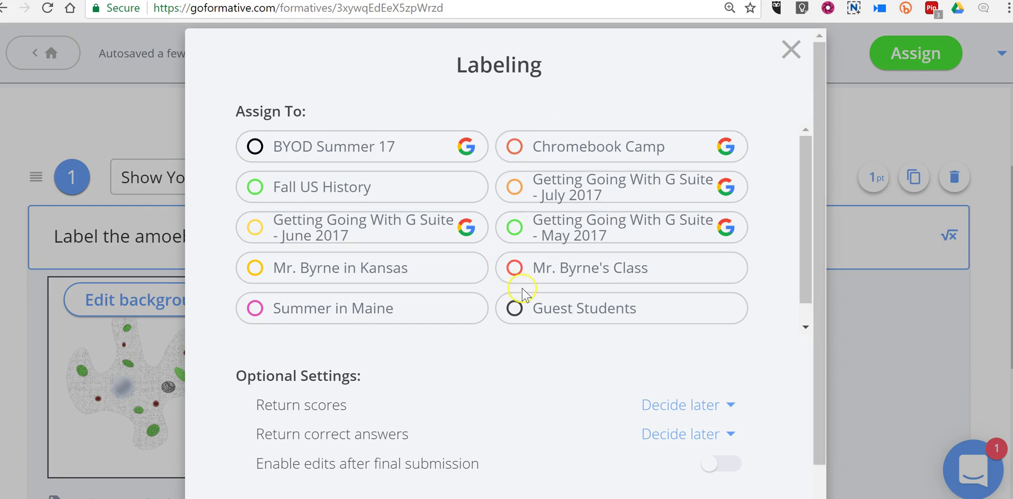
click(568, 310)
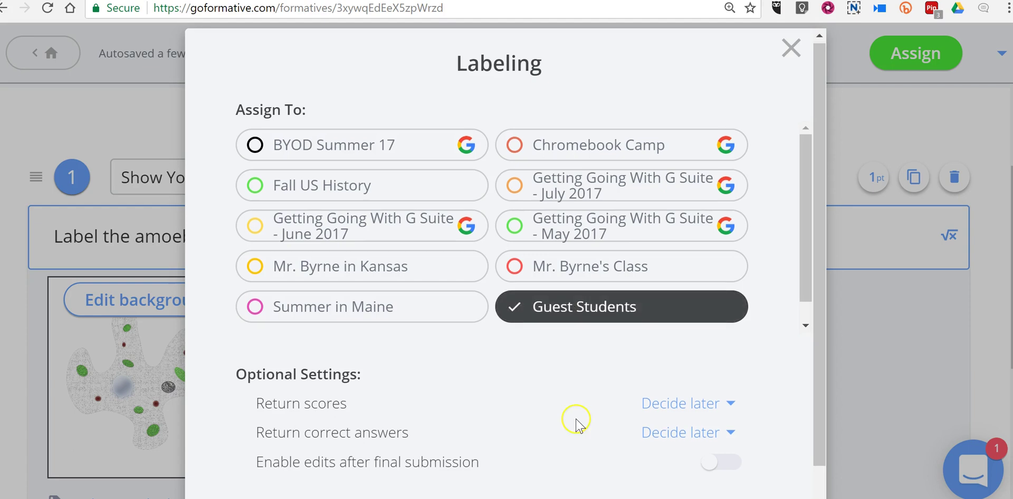
scroll(577, 420, down, 2)
click(484, 478)
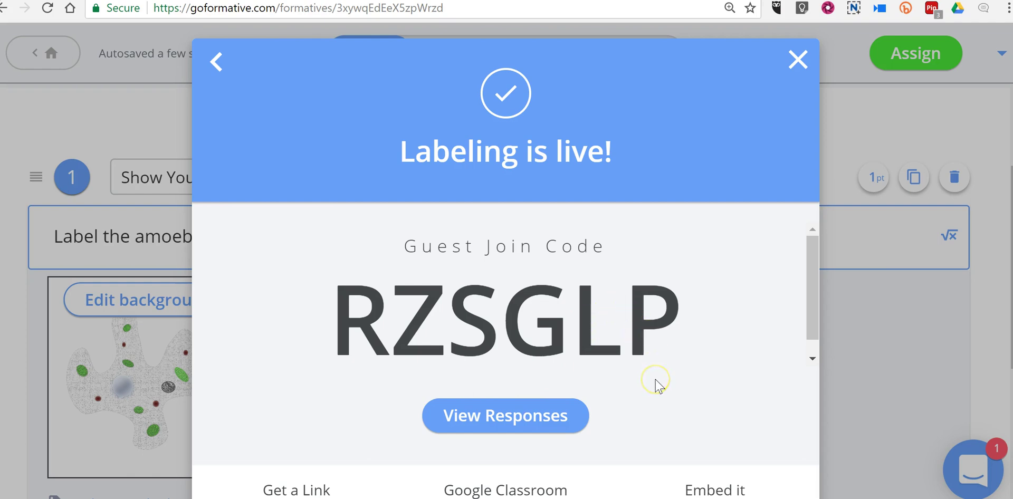
- Select the join code RZSGLP and reveal the assignment's shareable student link
mouse_move(640, 323)
mouse_down()
mouse_move(674, 322)
mouse_move(319, 298)
mouse_up()
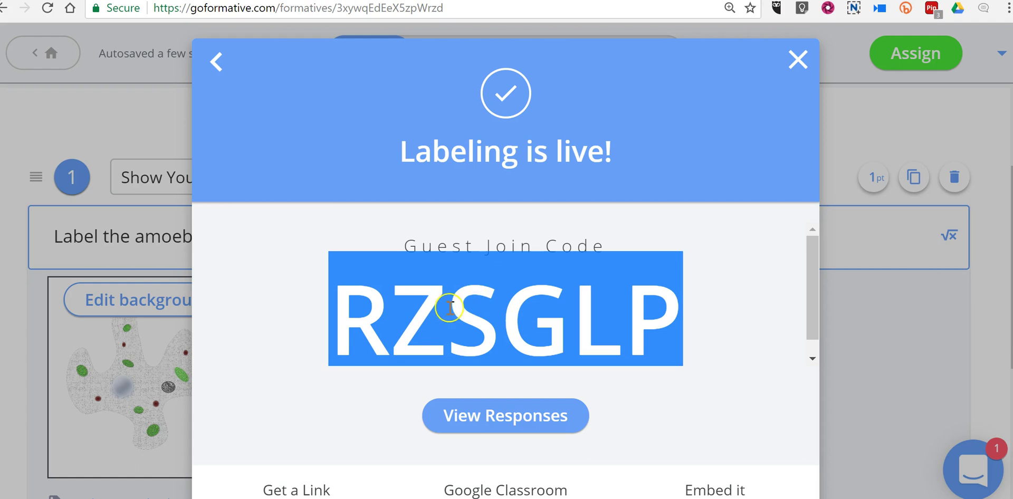
click(302, 491)
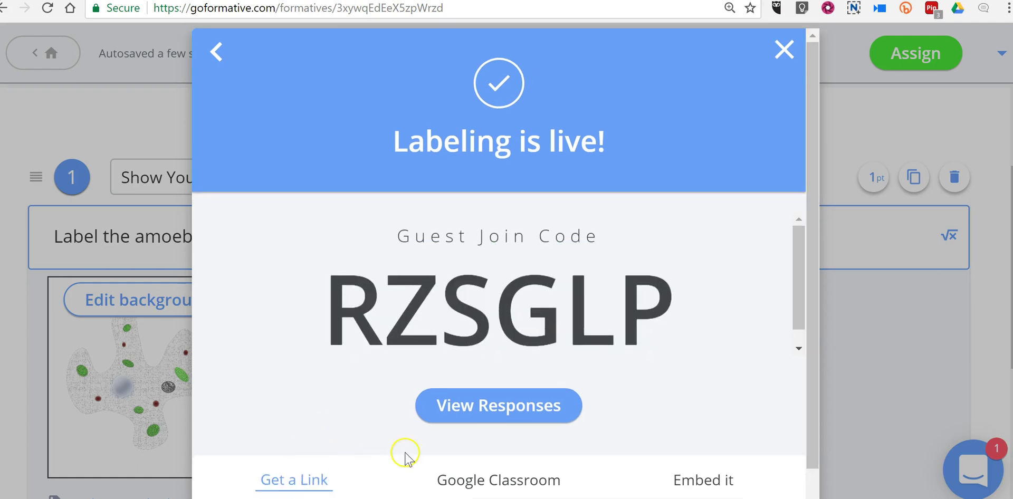
scroll(407, 459, down, 1)
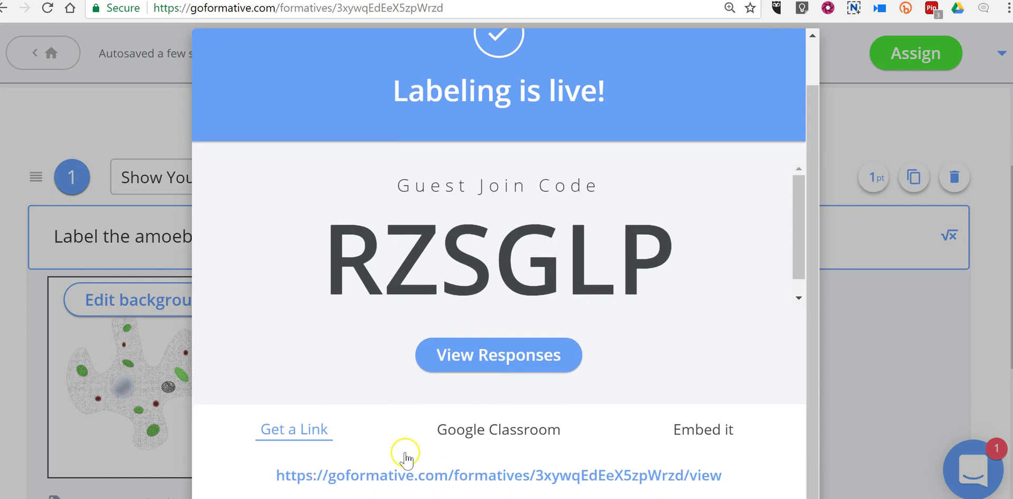
right_click(412, 480)
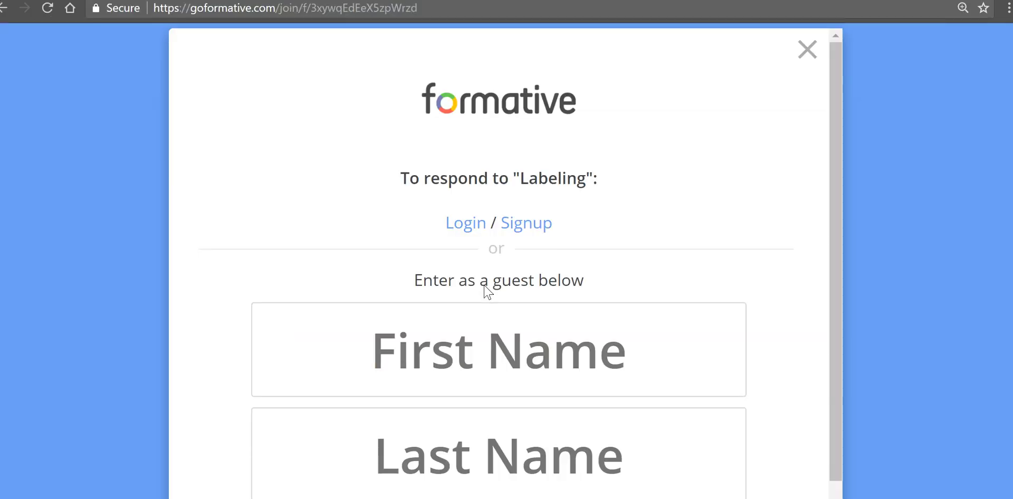
- Join the Labeling assignment as a guest student, entering a first and last name
click(460, 380)
scroll(464, 377, down, 1)
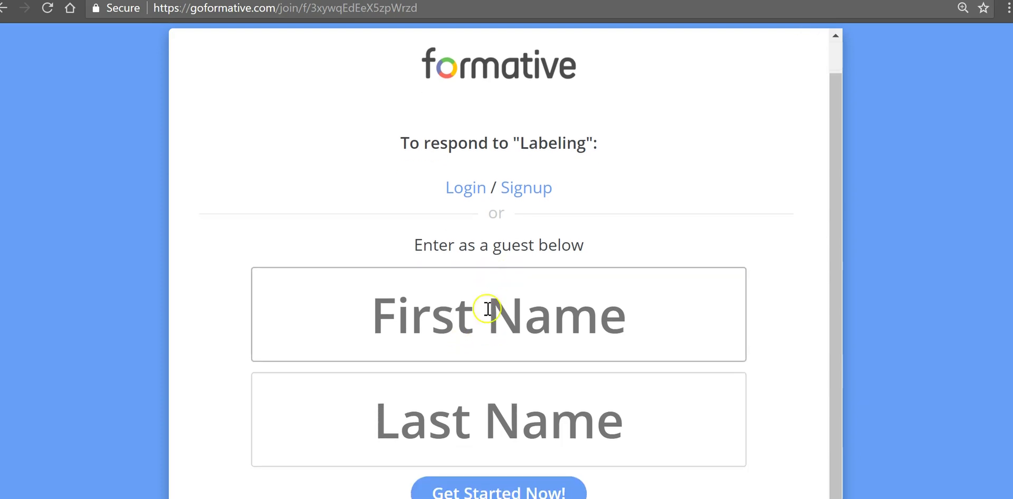
click(486, 324)
text(Bob)
key(Tab)
text(Byrne)
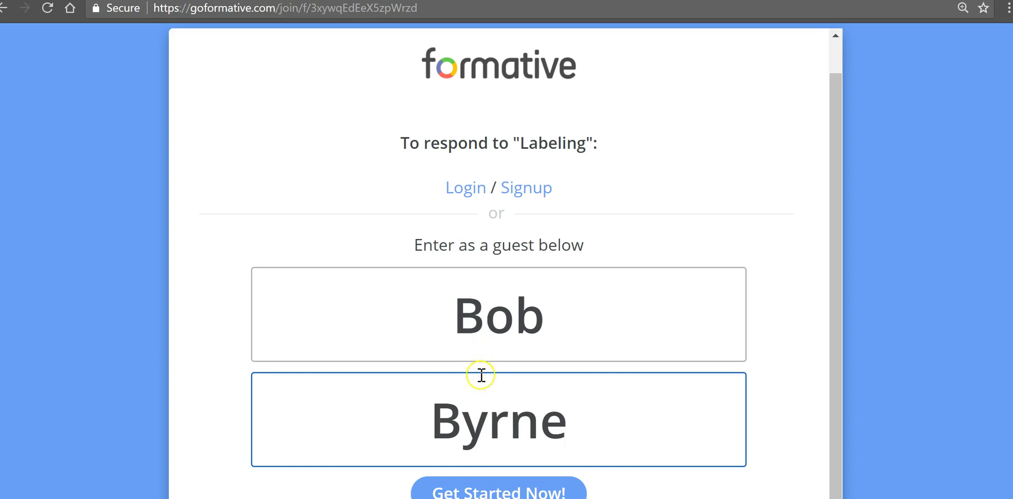
click(513, 485)
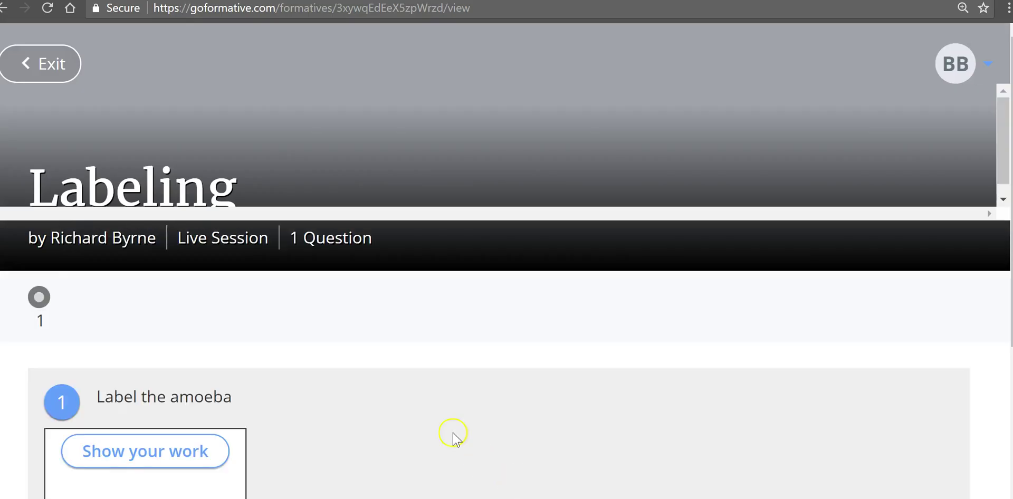
- Scroll to the amoeba question and open its picture for drawing
scroll(423, 381, down, 3)
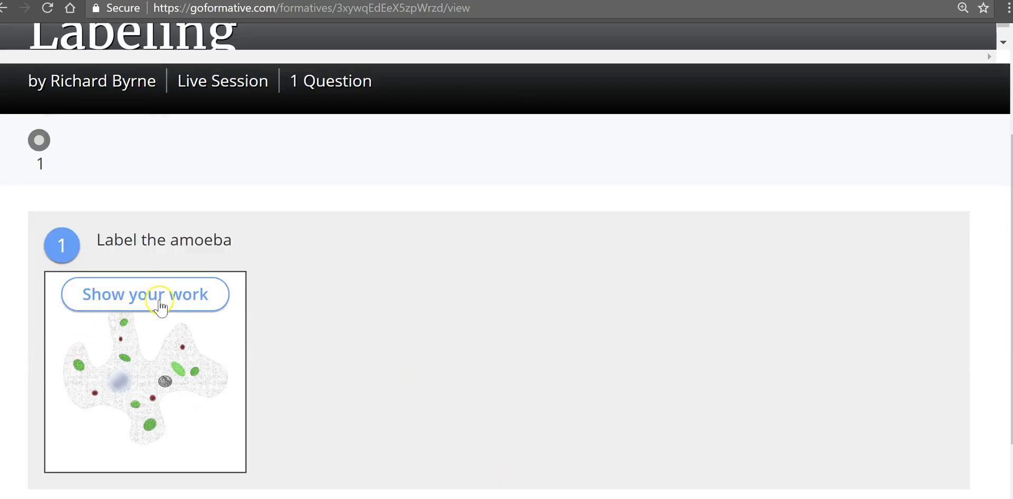
scroll(195, 343, down, 2)
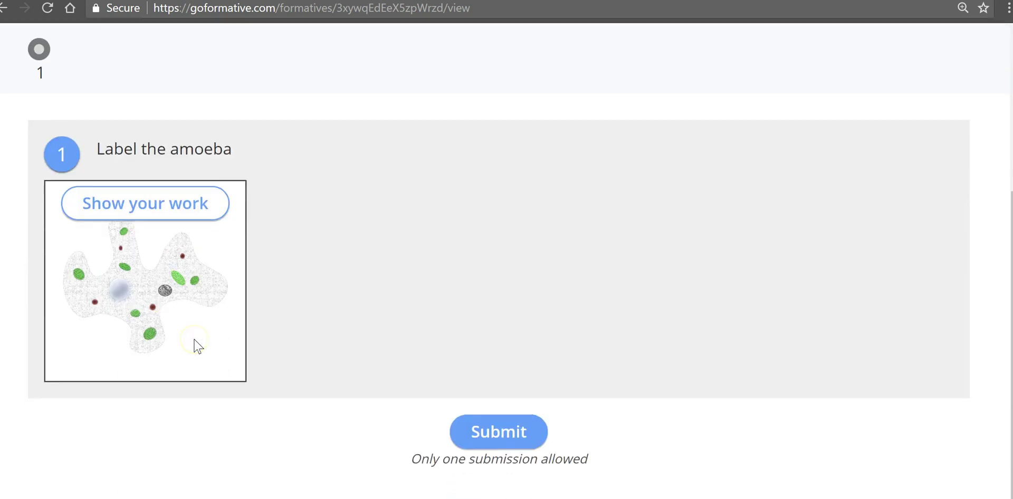
click(158, 210)
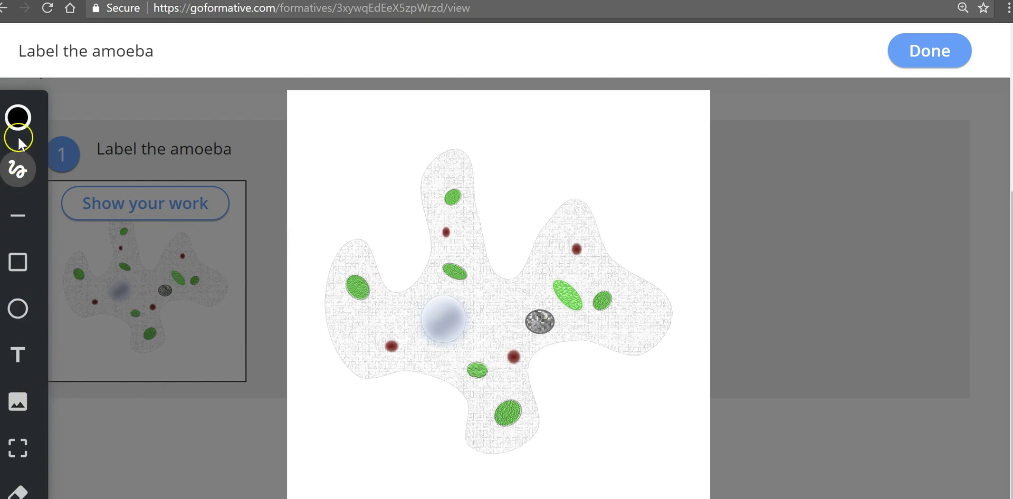
- Draw a pink arrow to the amoeba's nucleus labeled 'Text goes here'
click(19, 121)
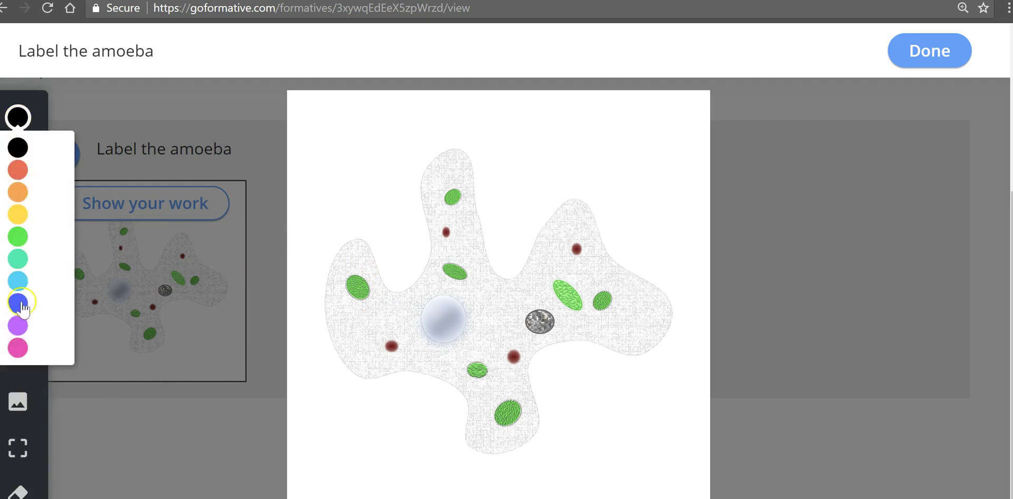
click(18, 348)
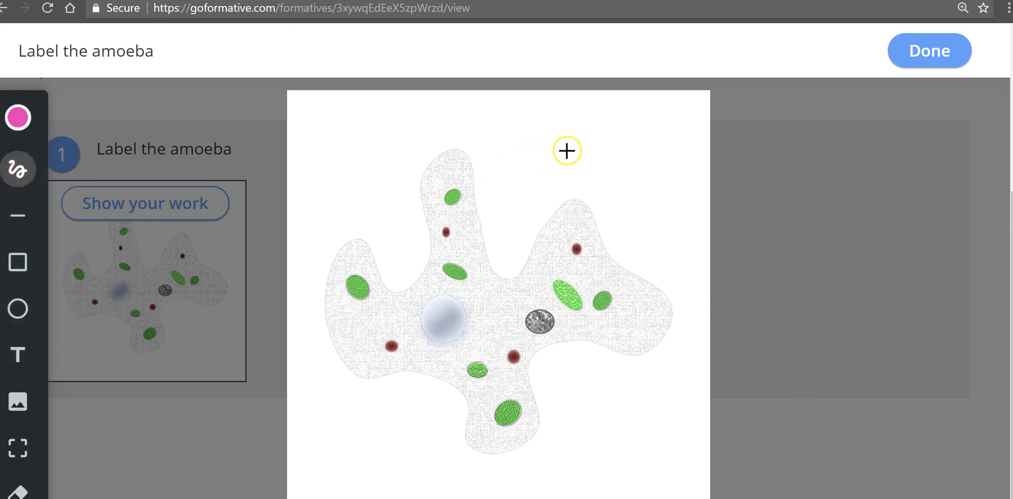
mouse_move(583, 150)
mouse_down()
mouse_move(458, 306)
mouse_move(493, 295)
mouse_up()
click(22, 355)
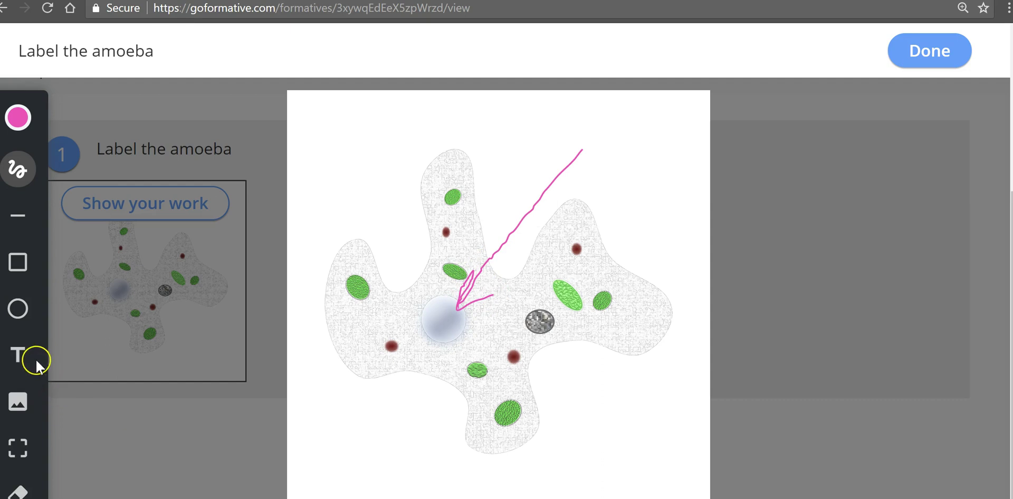
click(551, 109)
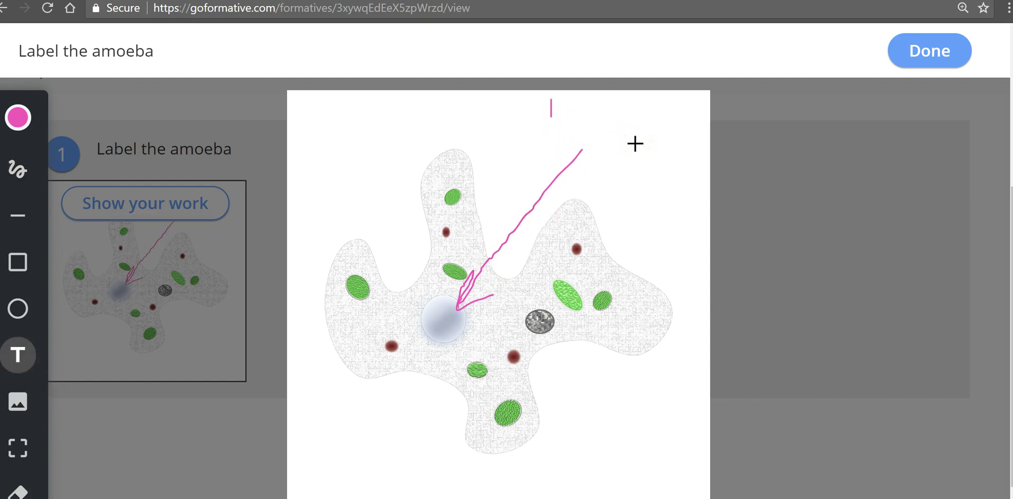
text(Text goes here)
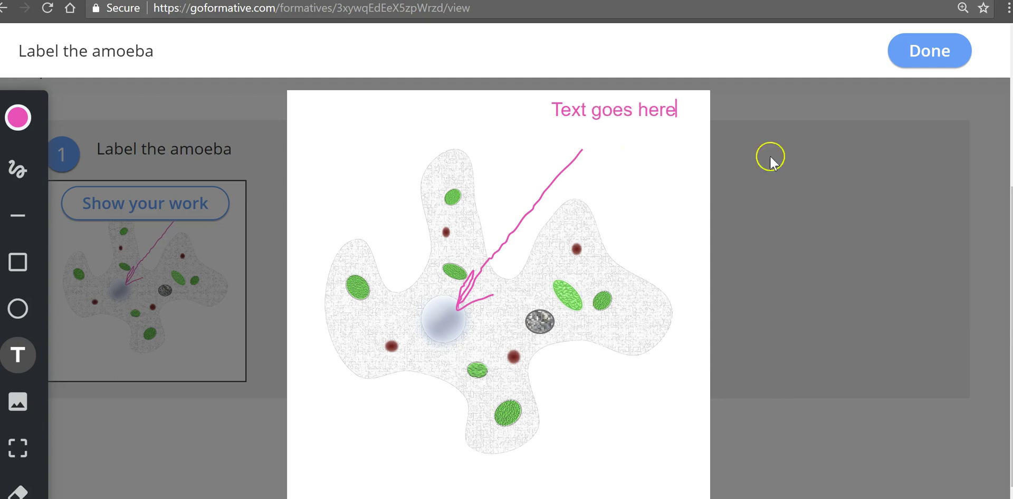
- Finish the drawing and submit the labeled answer, confirming the submission
click(912, 55)
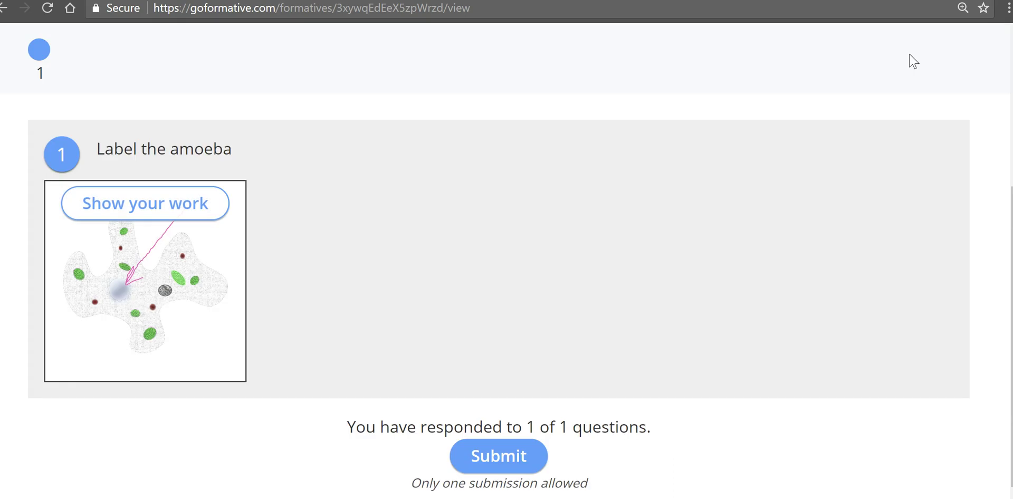
click(489, 463)
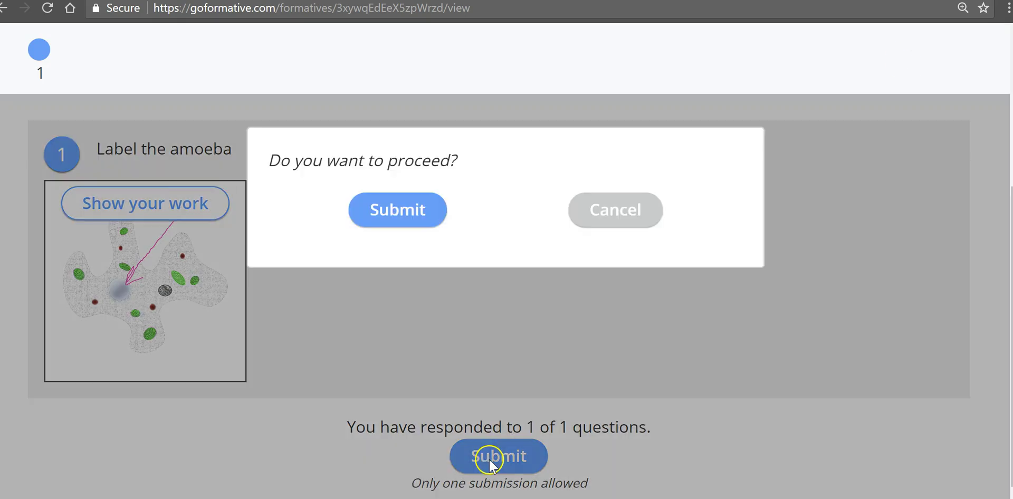
click(397, 214)
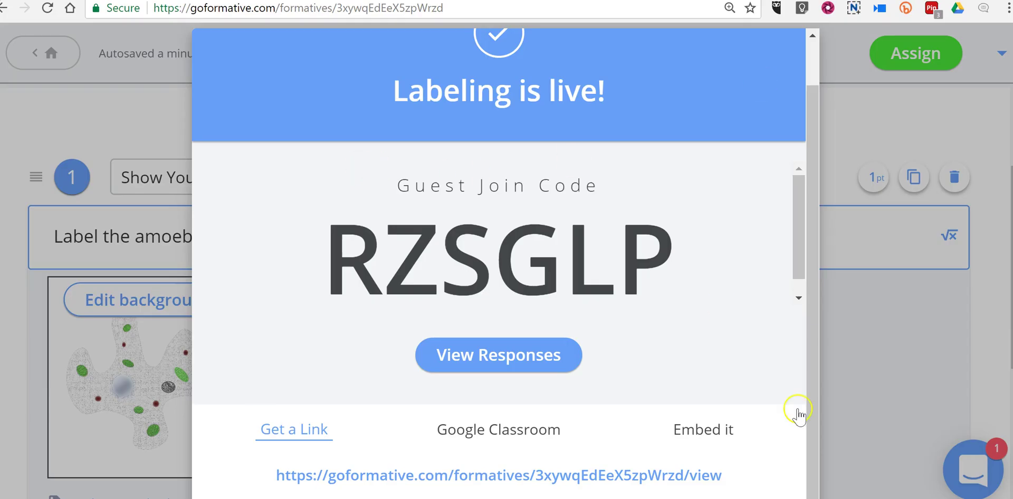
- Dismiss the 'Labeling is live!' message and view the single submitted response
click(973, 383)
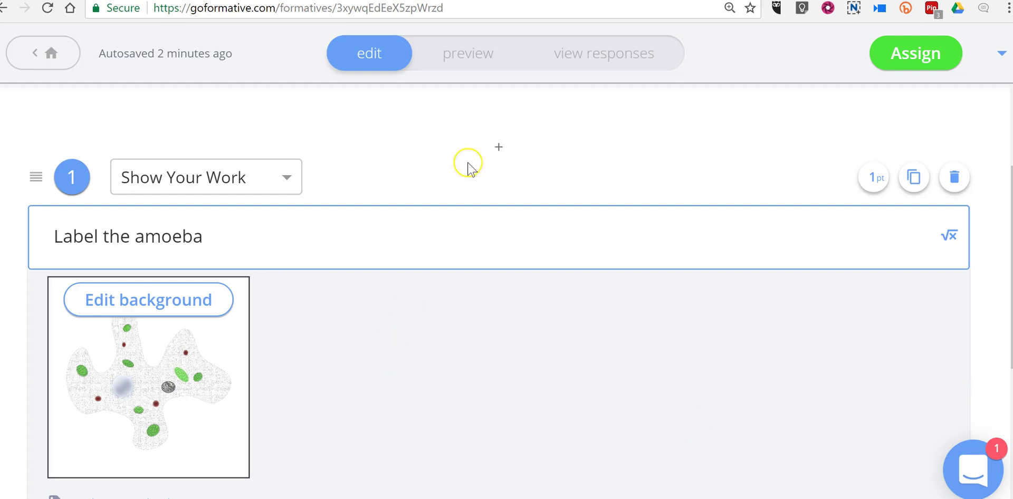
click(619, 67)
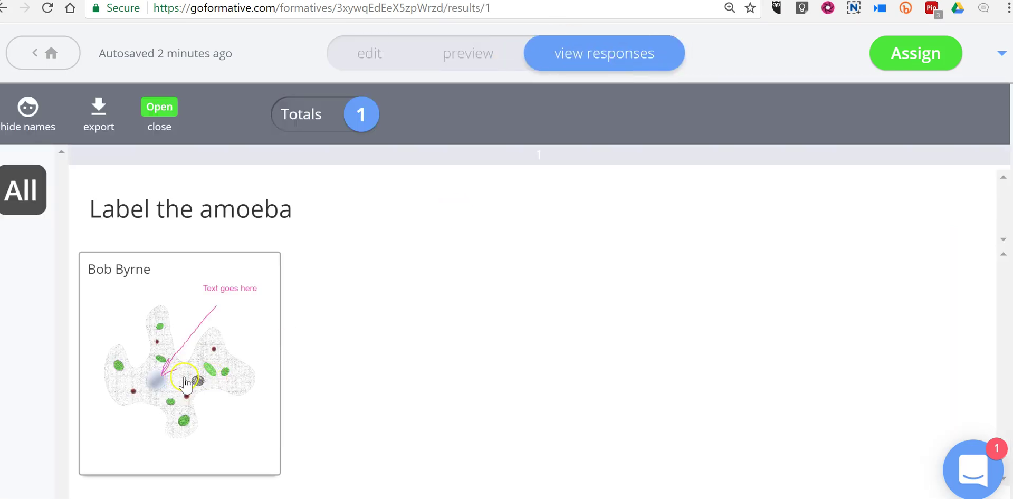